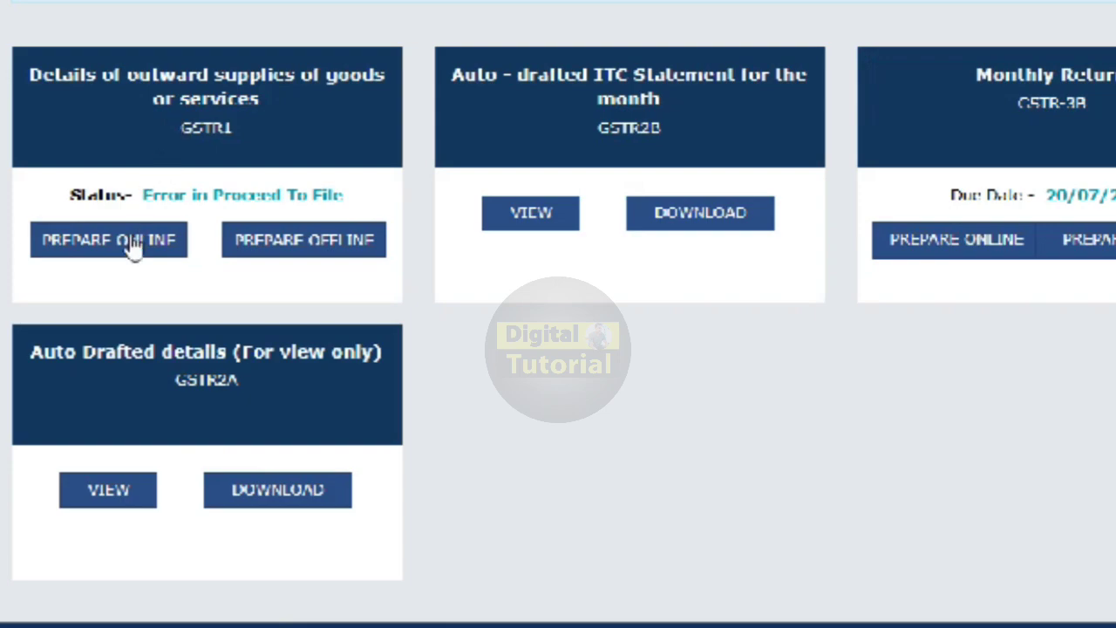
Step: Open the GSTR-1 return for online preparation and go to its table 12, HSN-wise summary of outward supplies
left_click_drag(349, 195, 392, 204)
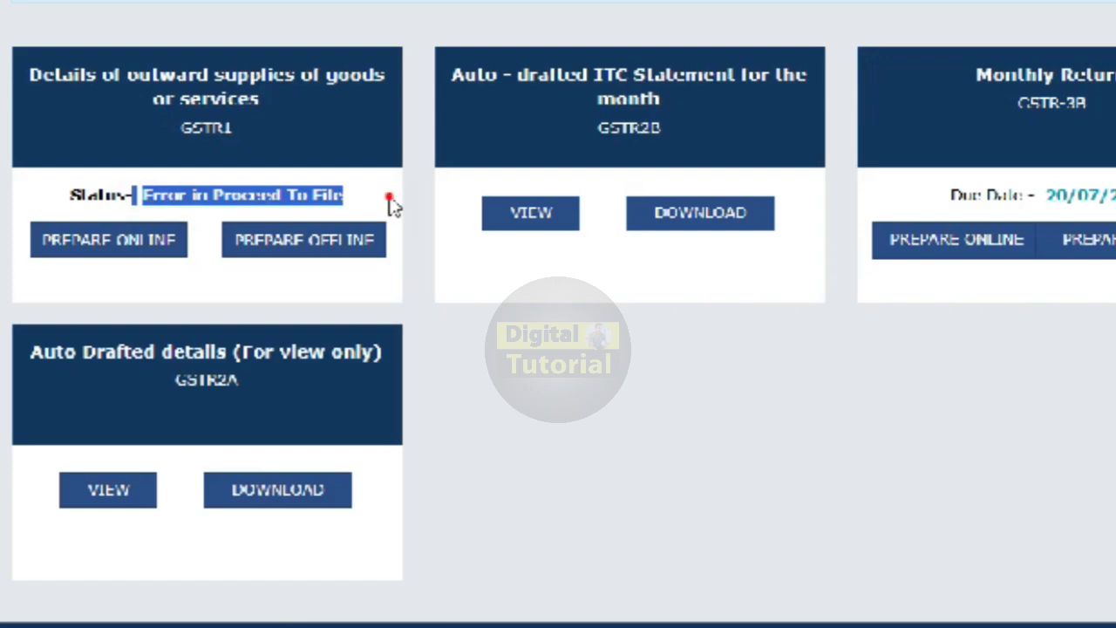
left_click(157, 219)
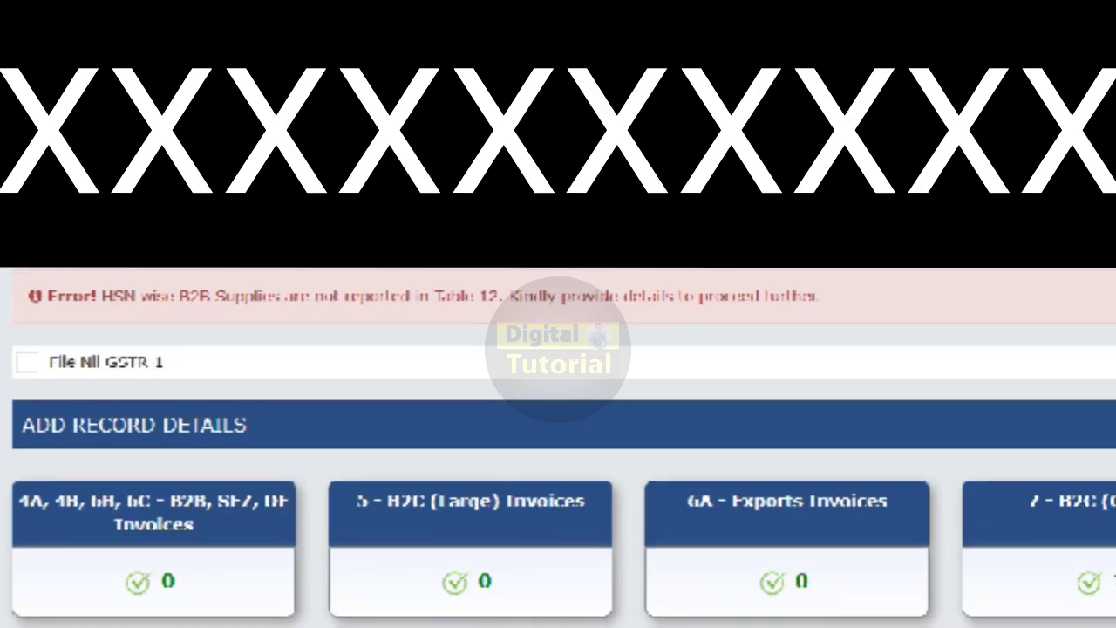
scroll(558, 448, "down", 6)
scroll(558, 447, "down", 1)
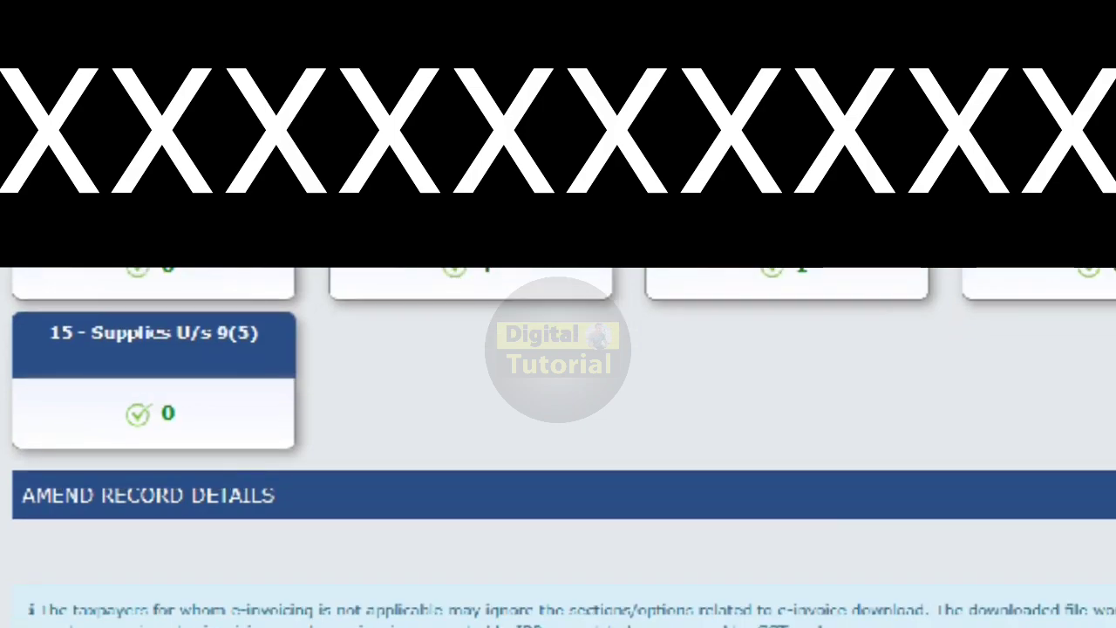
scroll(558, 447, "up", 1)
scroll(558, 448, "down", 1)
scroll(558, 314, "down", 1)
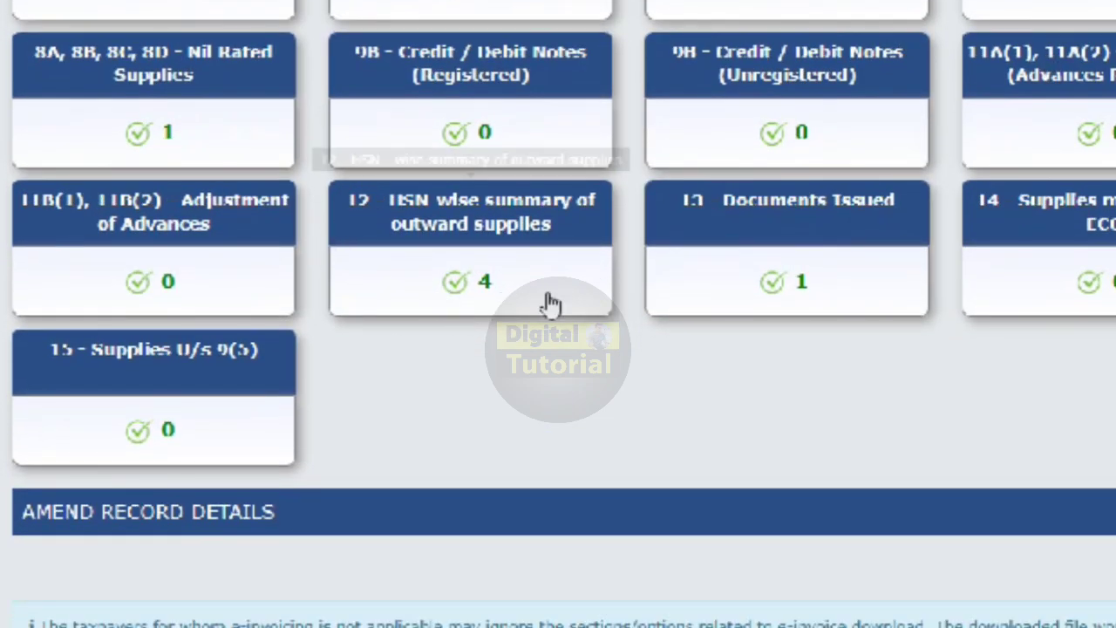
left_click(484, 264)
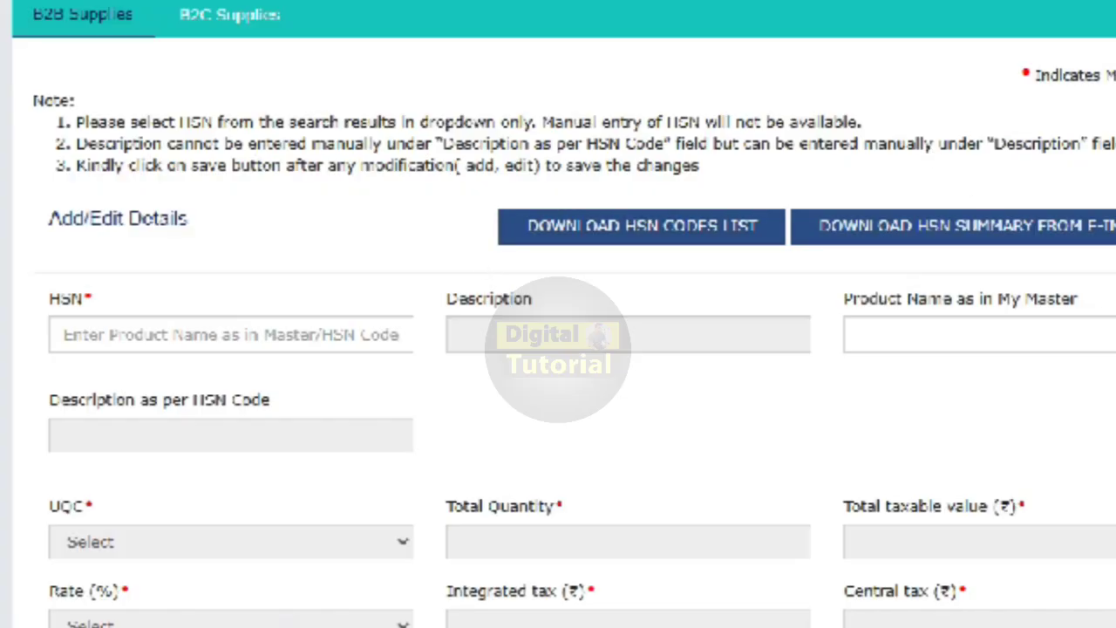
Step: Under B2B Supplies, select HSN code 07139010 (SPLIT) and enter MUNG DAL as the description
scroll(558, 314, "down", 1)
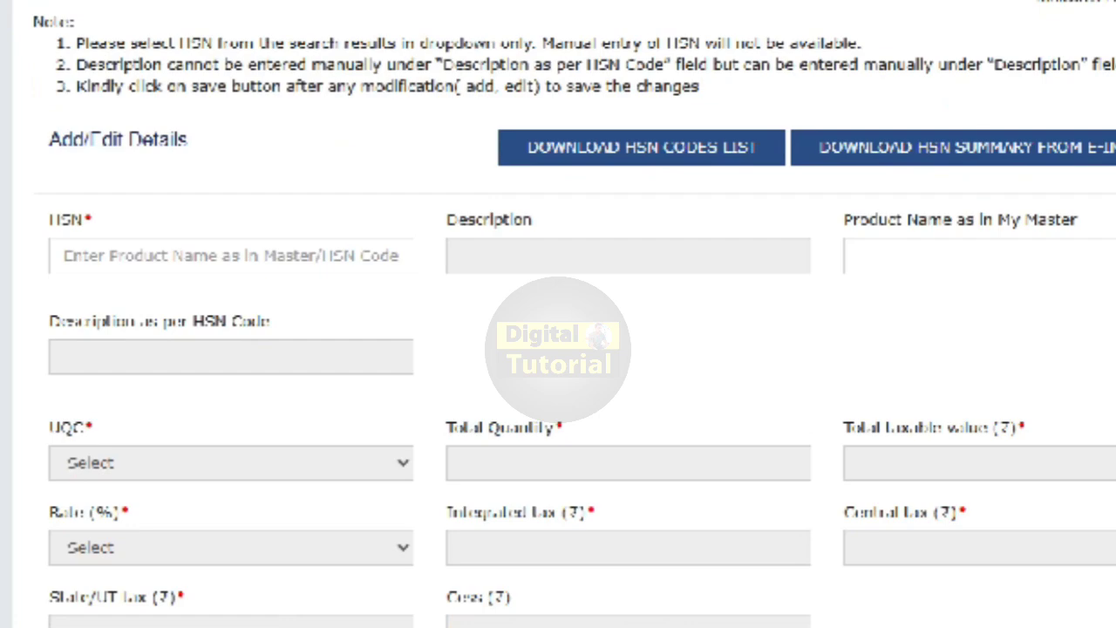
left_click(193, 257)
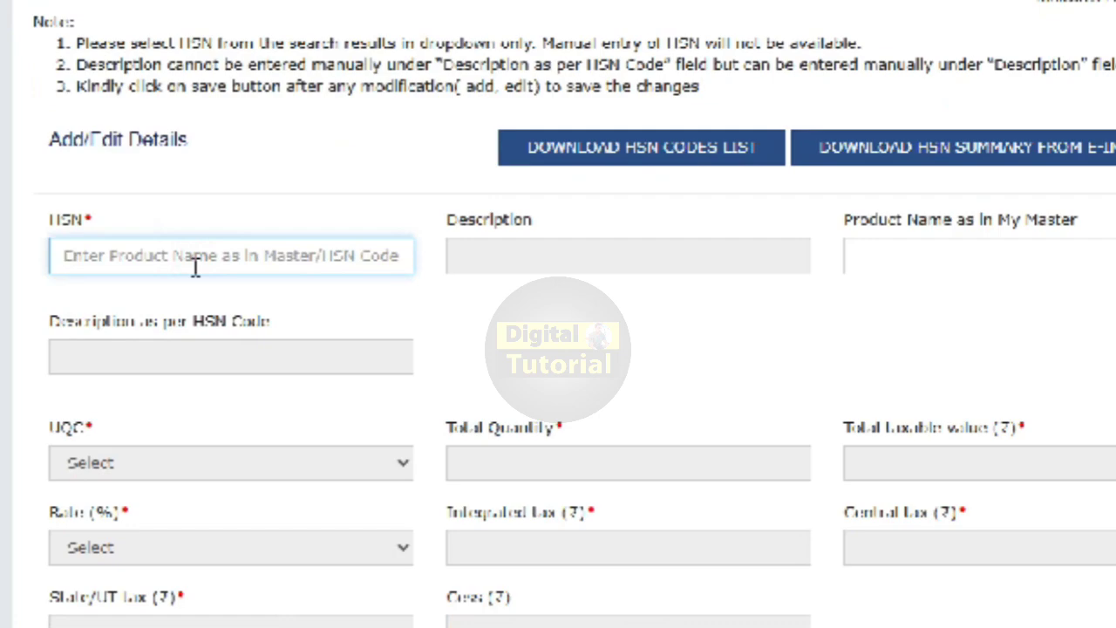
type("0713901")
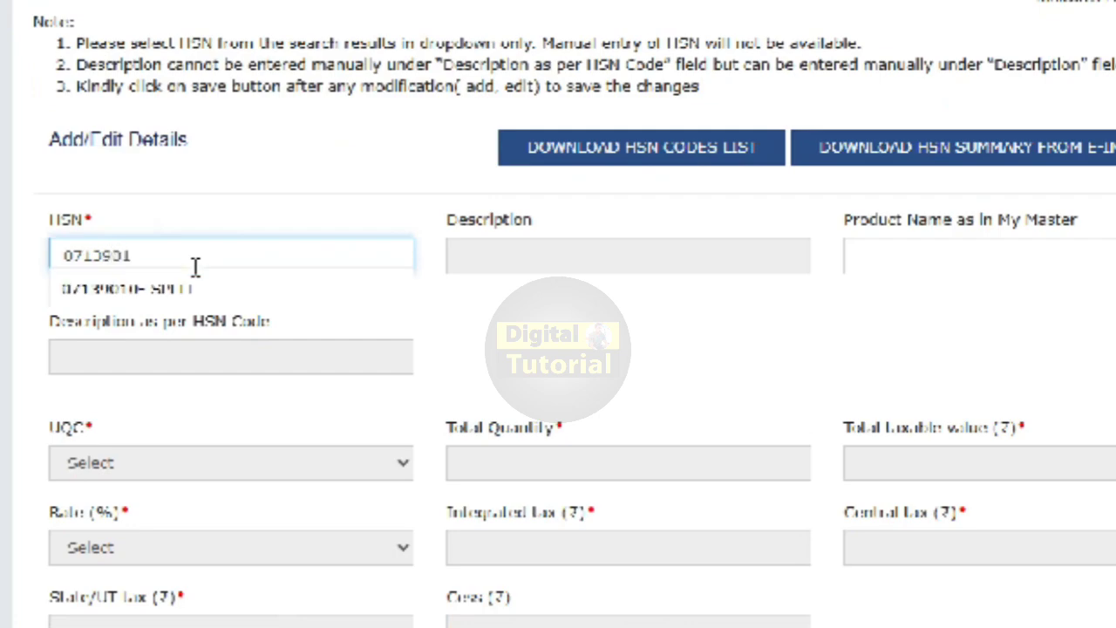
type("7109010")
left_click(172, 300)
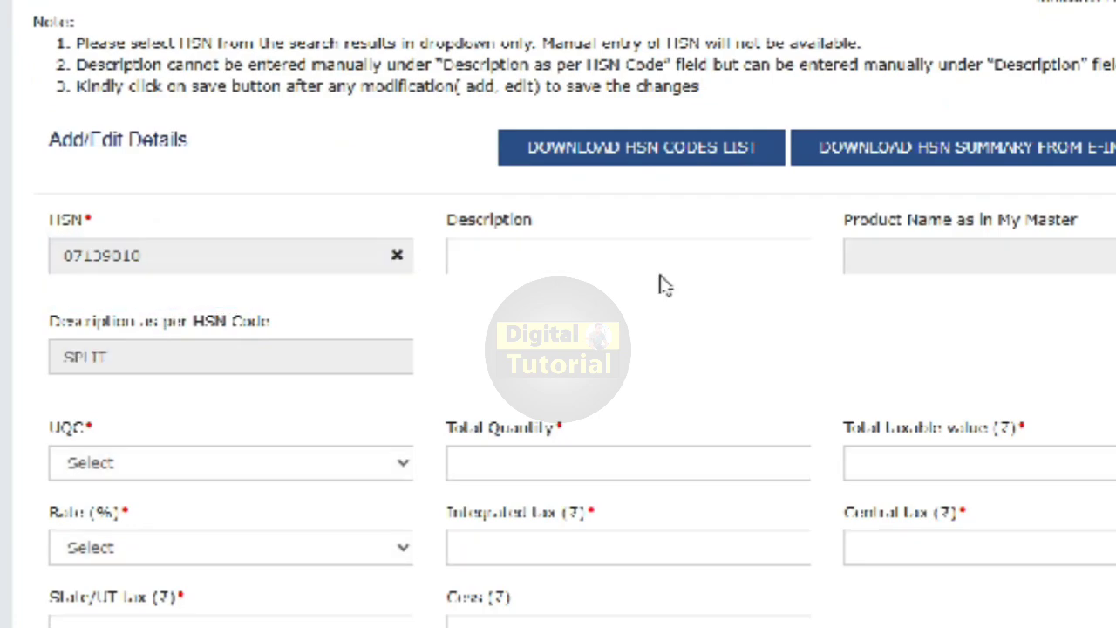
left_click(610, 251)
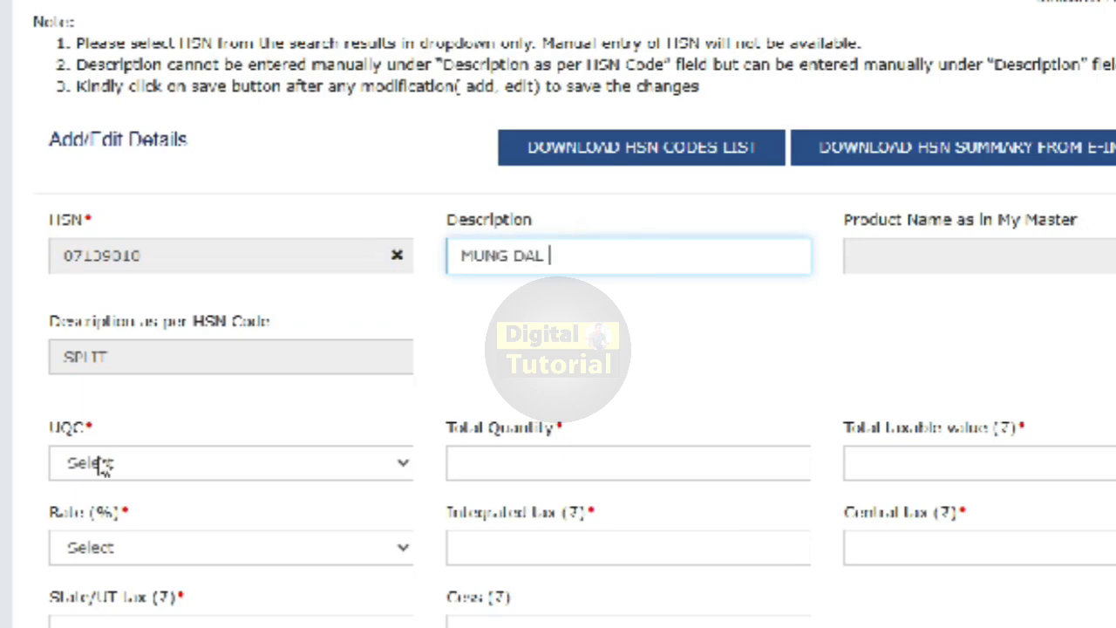
Step: Set the UQC to KGS-KILOGRAMS, the total quantity to 1 and the total taxable value to 1
left_click(172, 478)
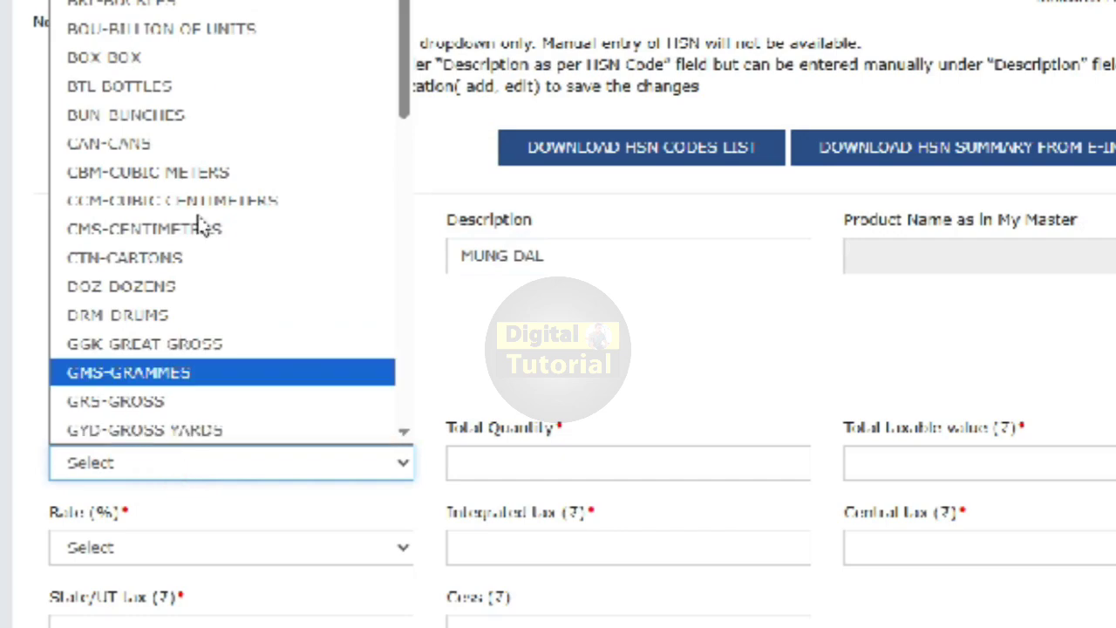
scroll(251, 29, "down", 8)
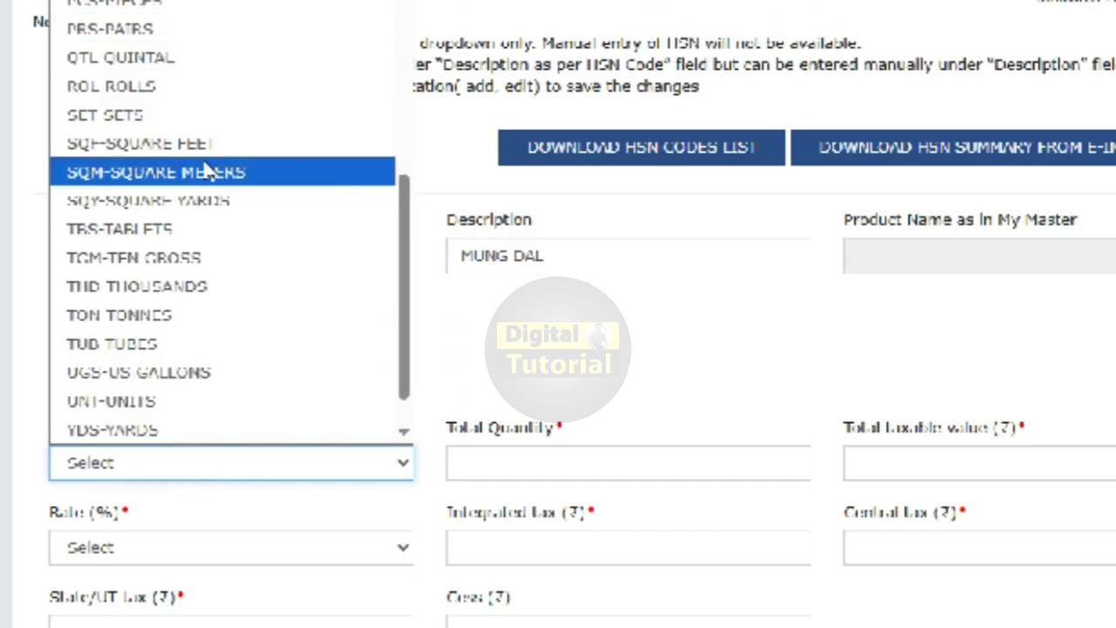
scroll(207, 170, "down", 2)
scroll(209, 172, "up", 7)
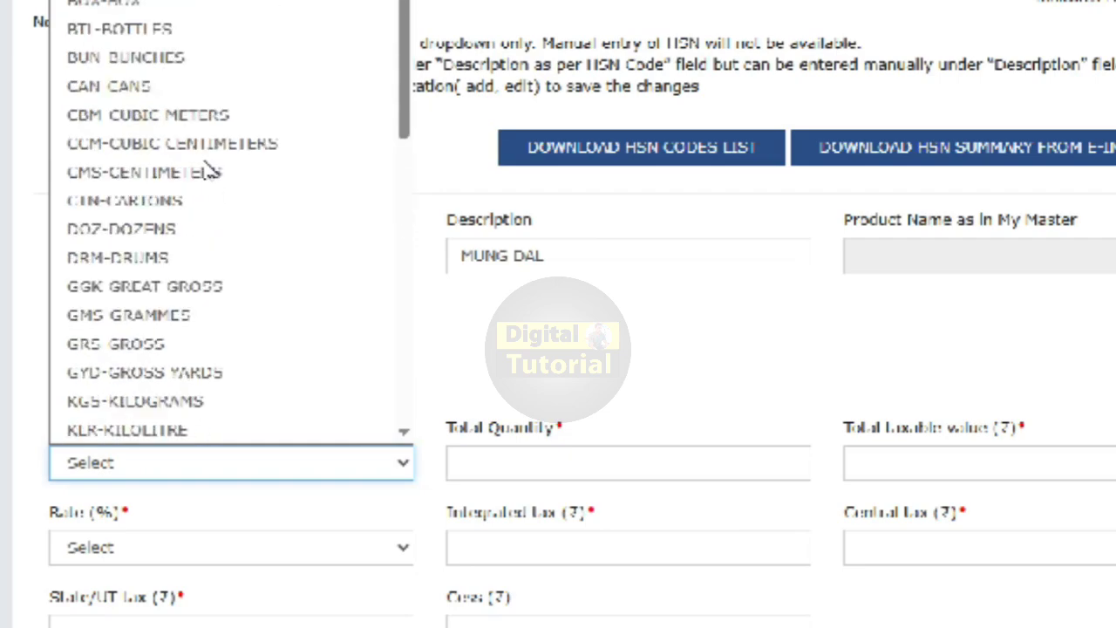
scroll(205, 183, "down", 2)
left_click(201, 221)
left_click(504, 457)
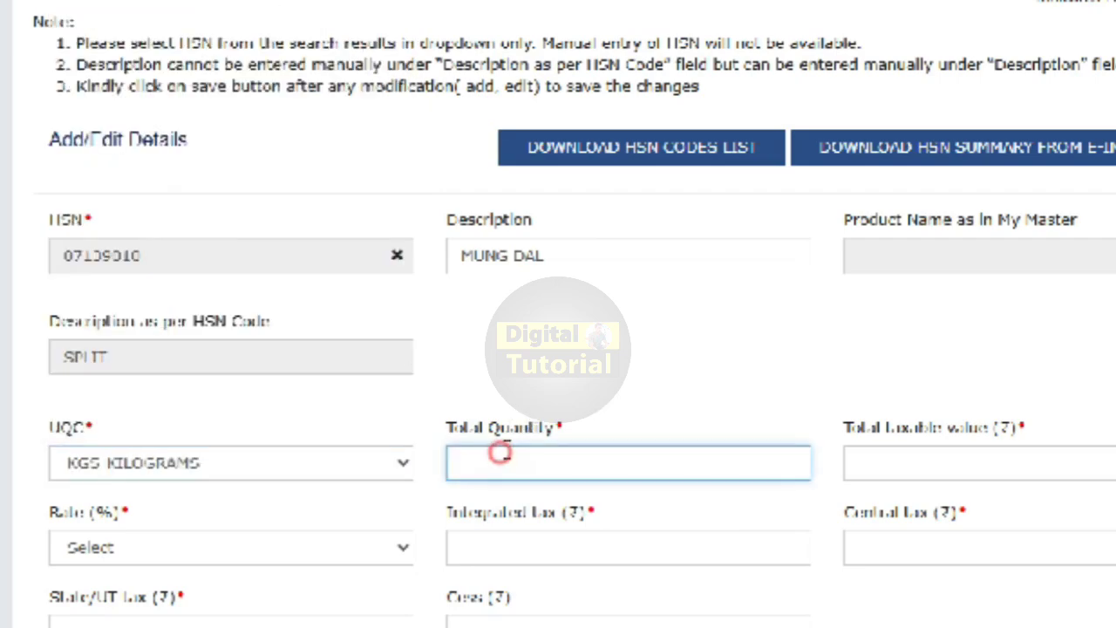
scroll(898, 205, "down", 3)
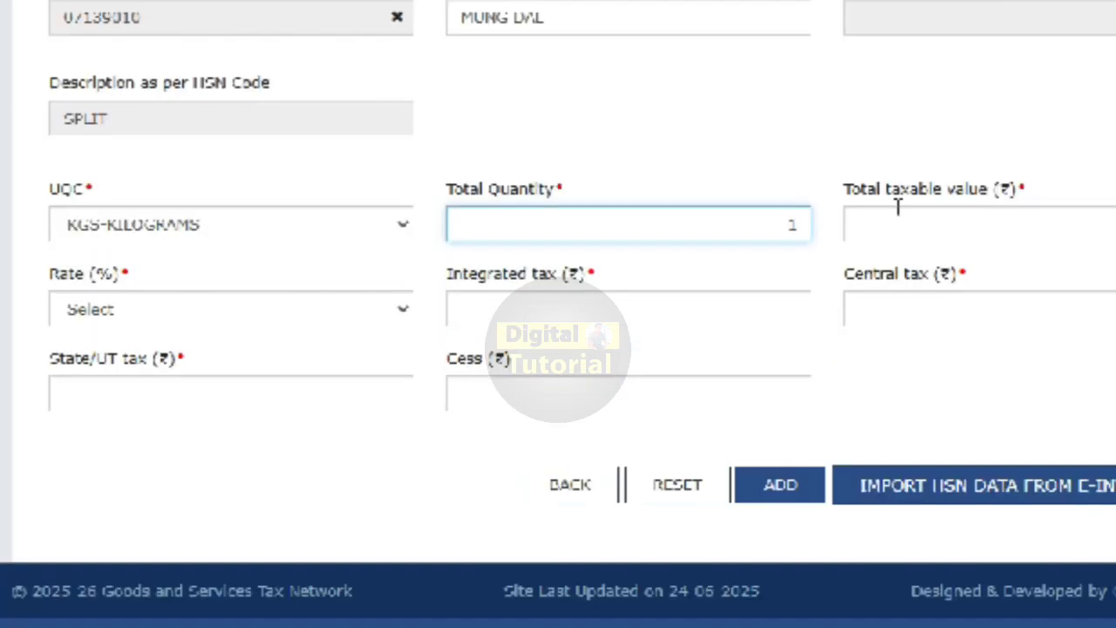
left_click(896, 217)
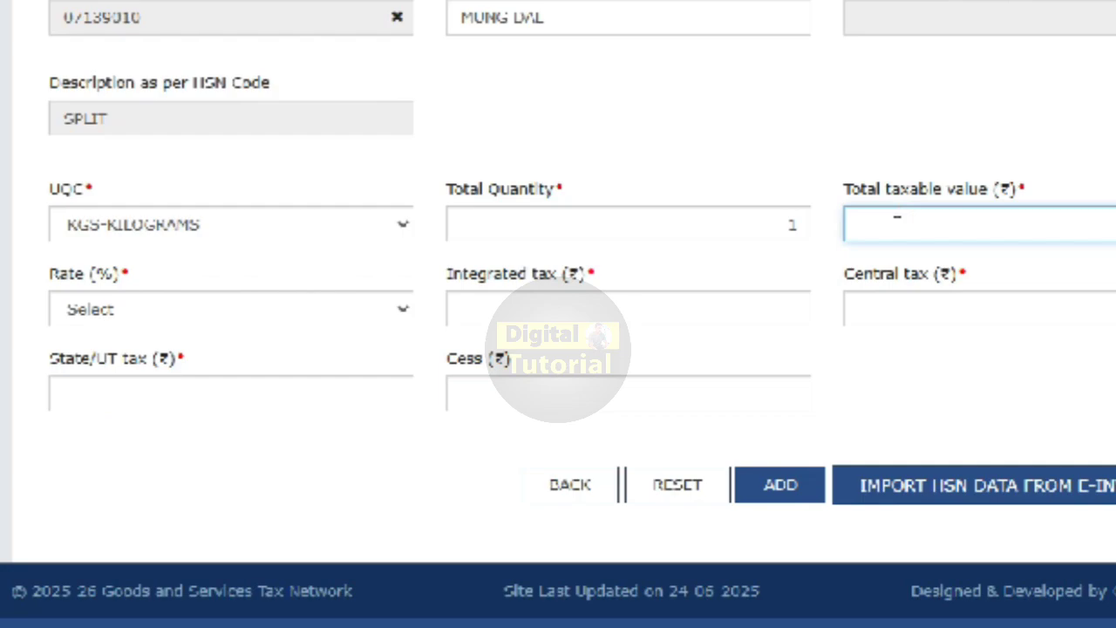
Step: Set the rate to 5% with central and State/UT tax of 0.00, and add the record
left_click(187, 329)
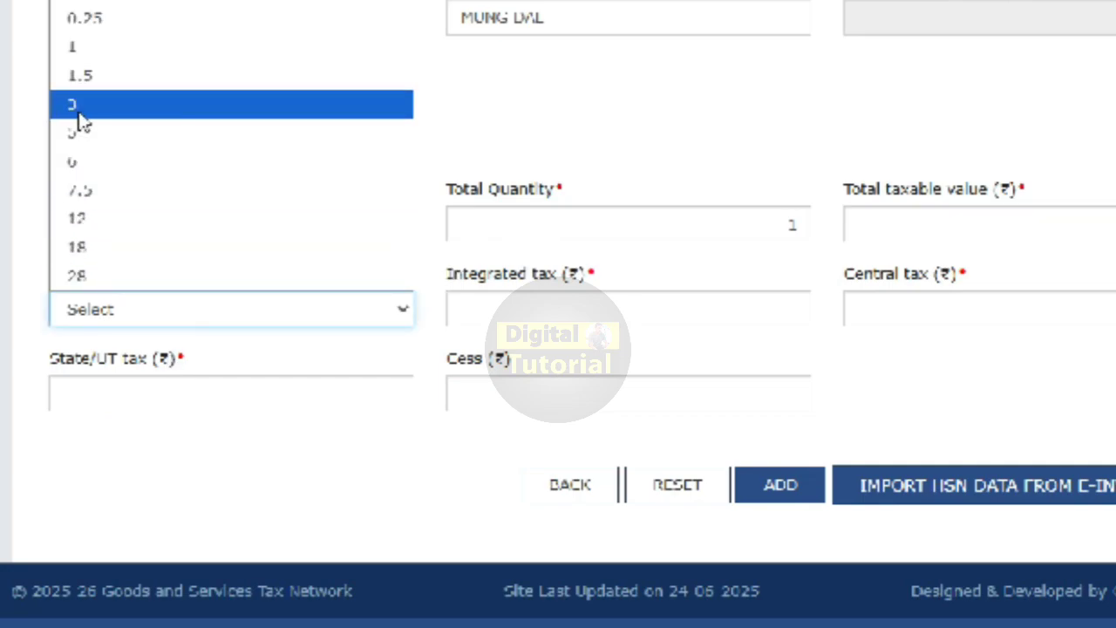
left_click(76, 137)
scroll(50, 174, "up", 1)
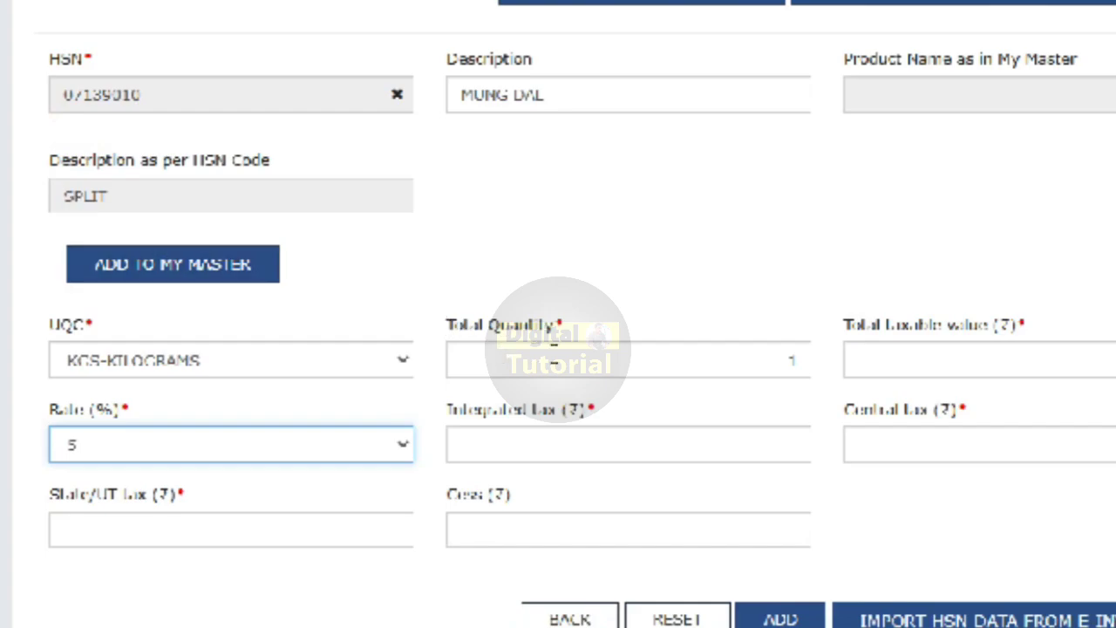
left_click(1033, 437)
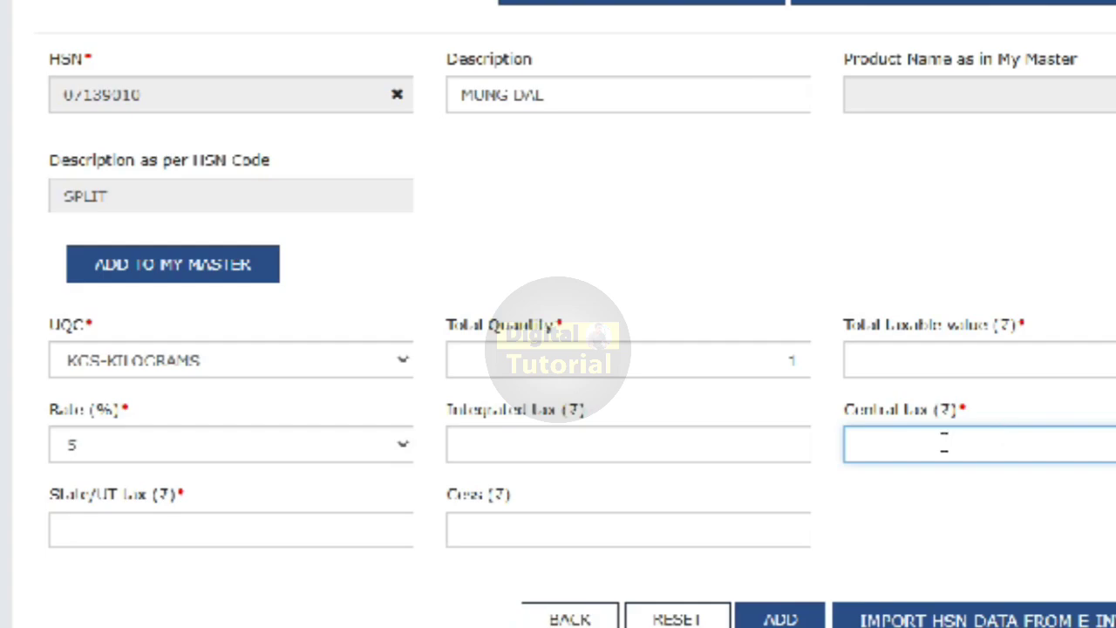
left_click(369, 515)
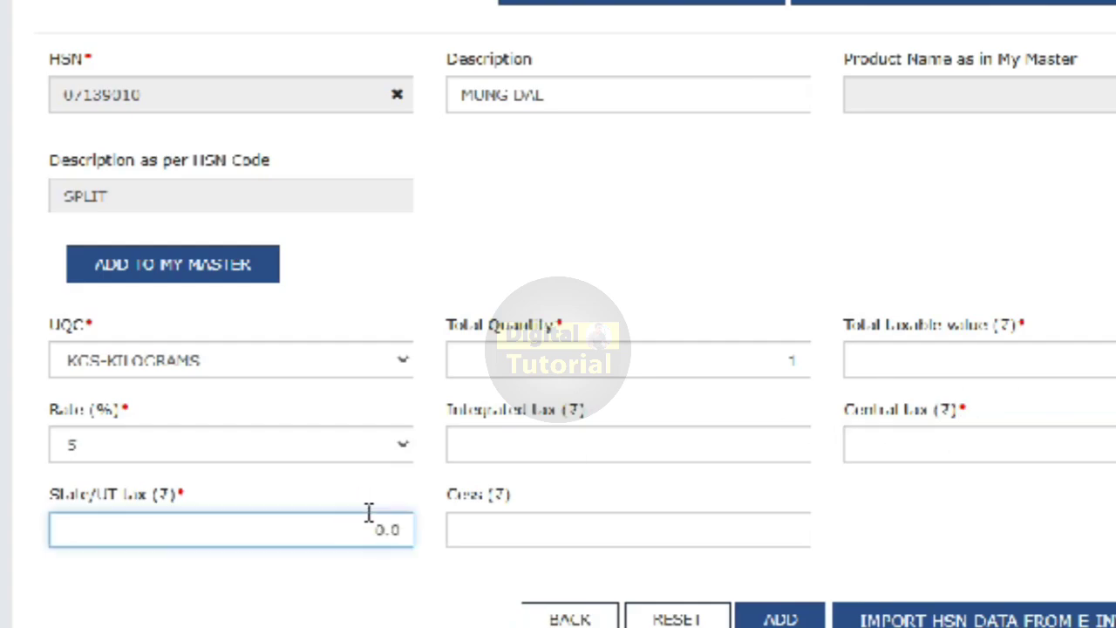
left_click(991, 522)
scroll(992, 521, "down", 2)
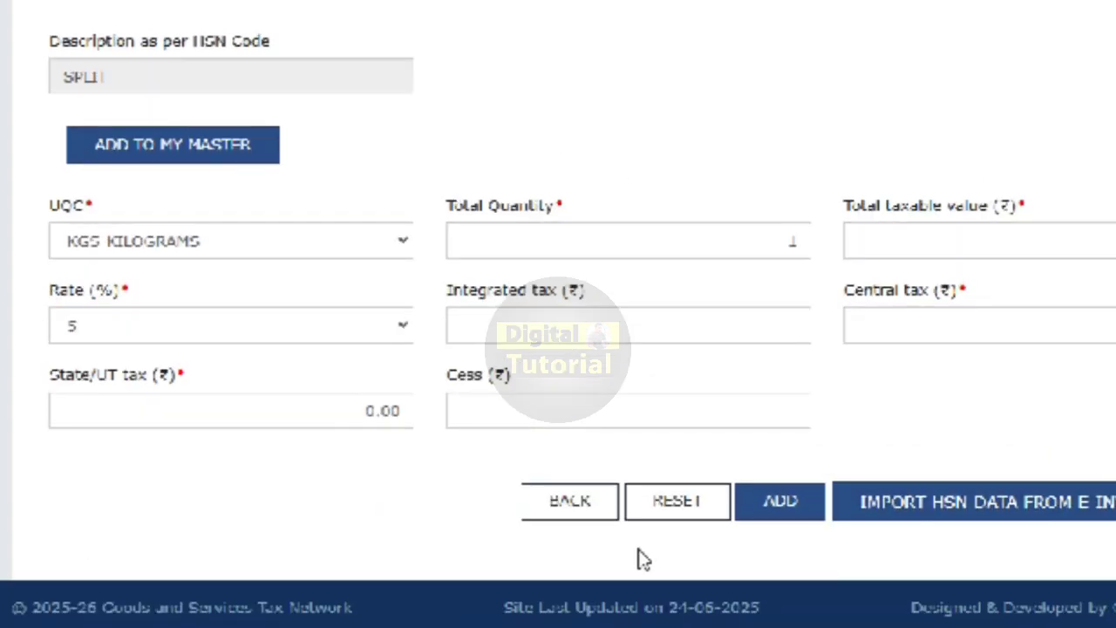
left_click(811, 511)
Step: Check the added MUNG DAL row in the B2B supplies table and save it
scroll(631, 341, "down", 10)
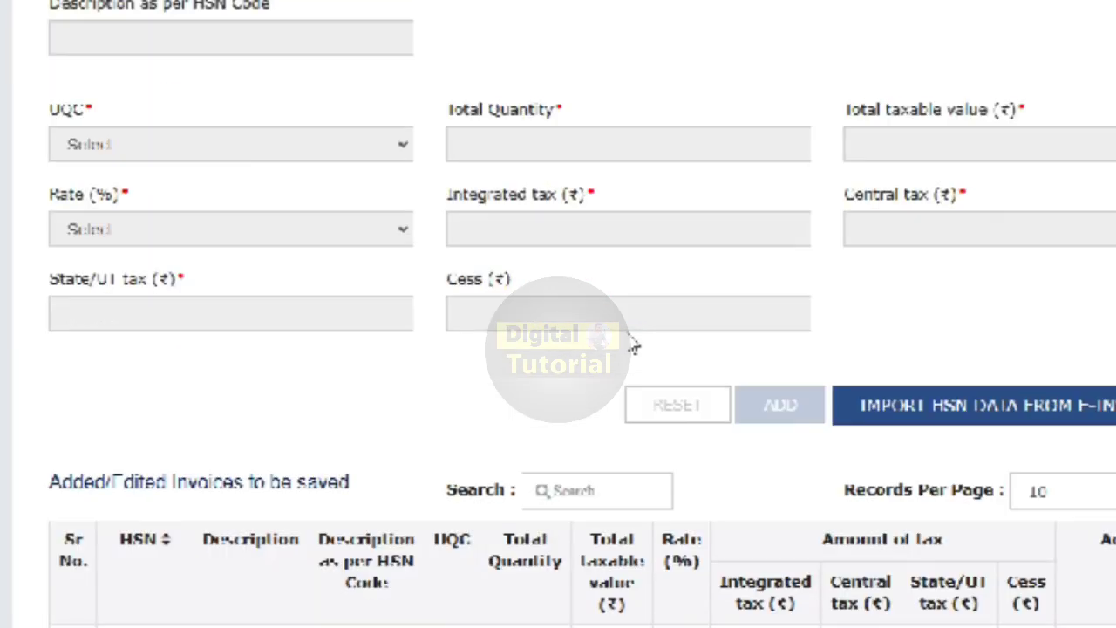
scroll(678, 319, "up", 2)
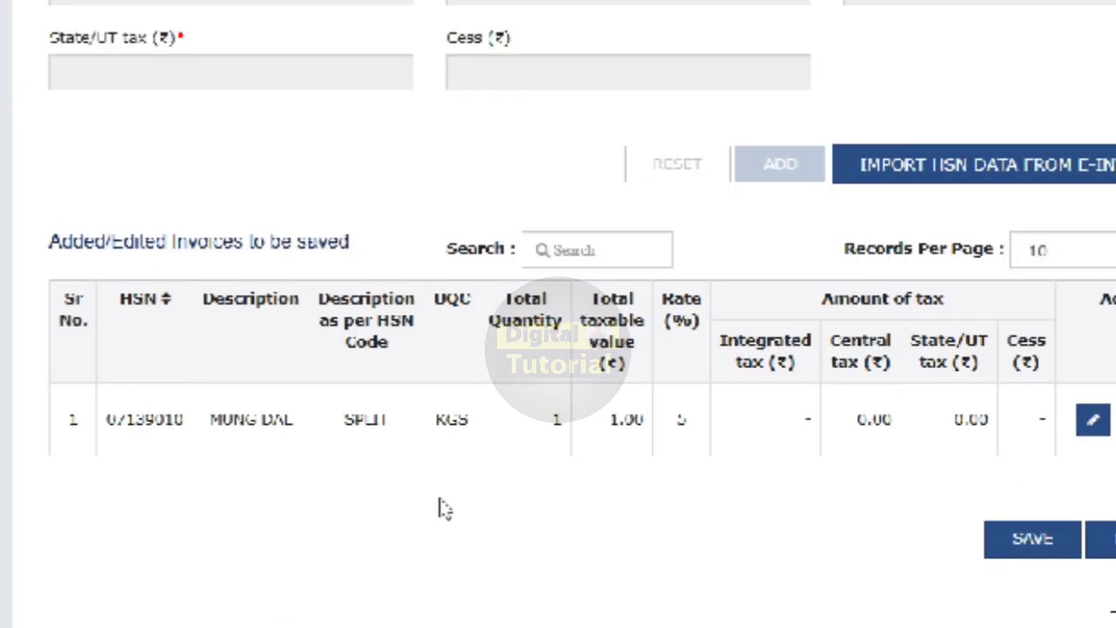
scroll(439, 509, "up", 4)
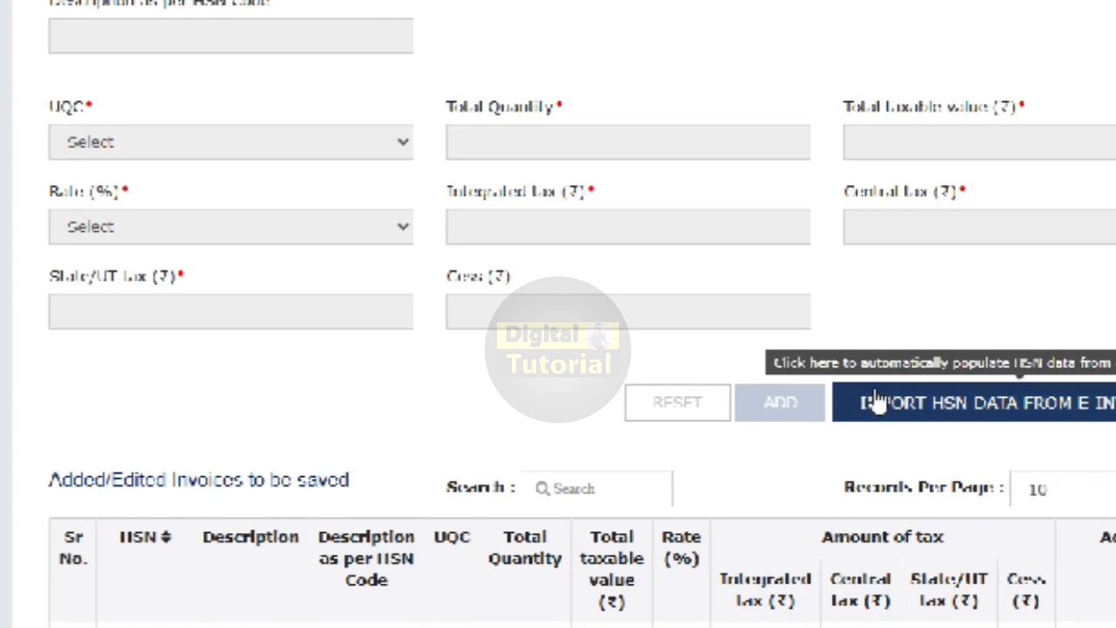
scroll(802, 399, "down", 4)
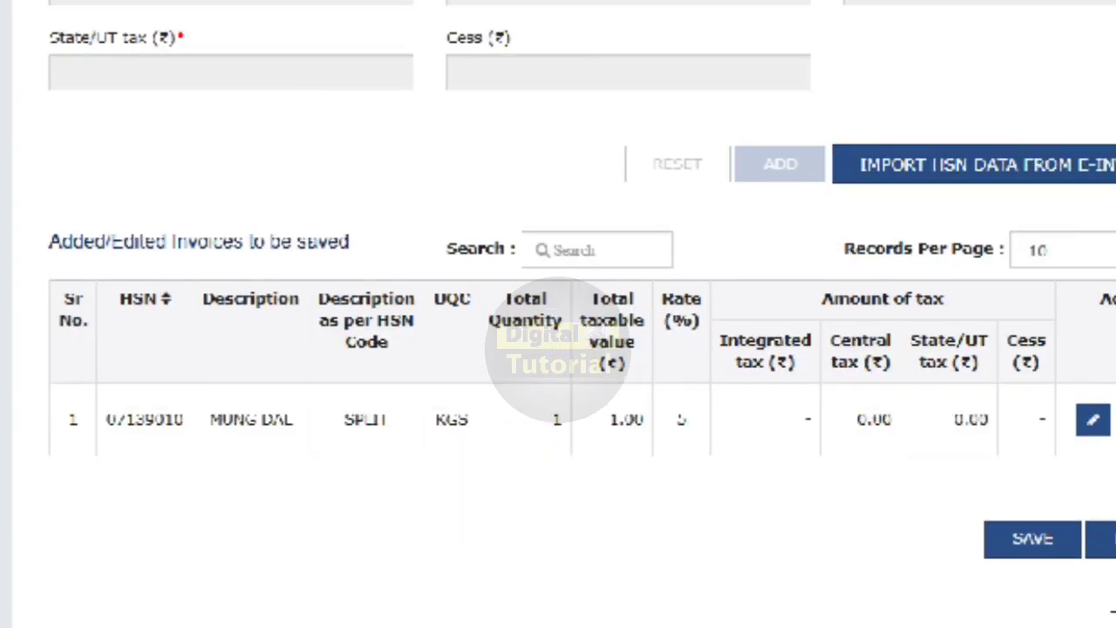
scroll(857, 480, "up", 2)
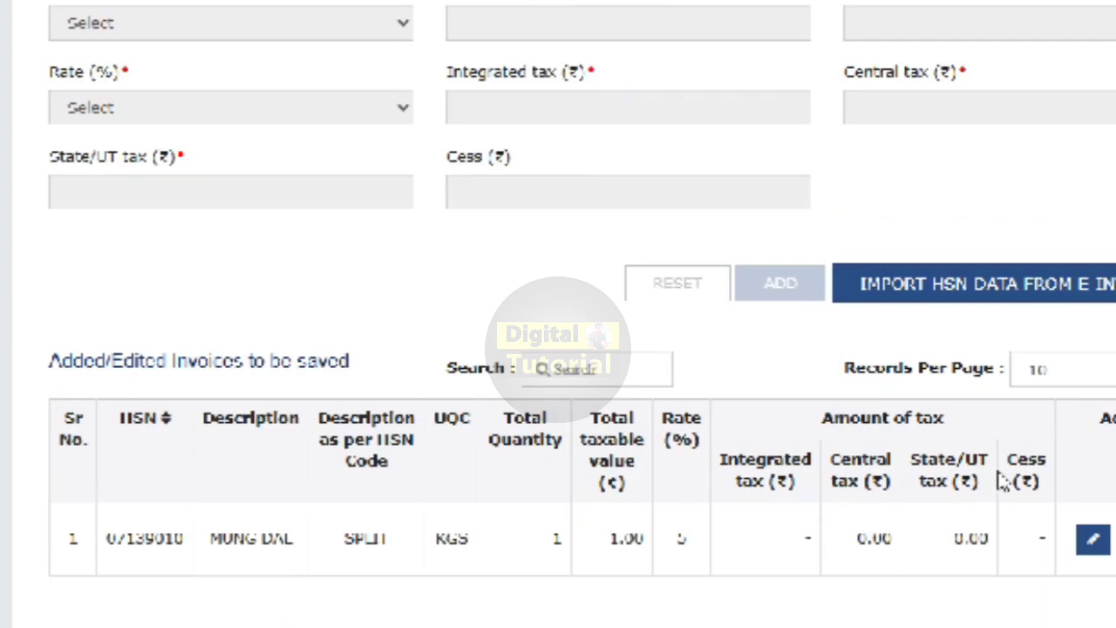
scroll(1000, 476, "down", 2)
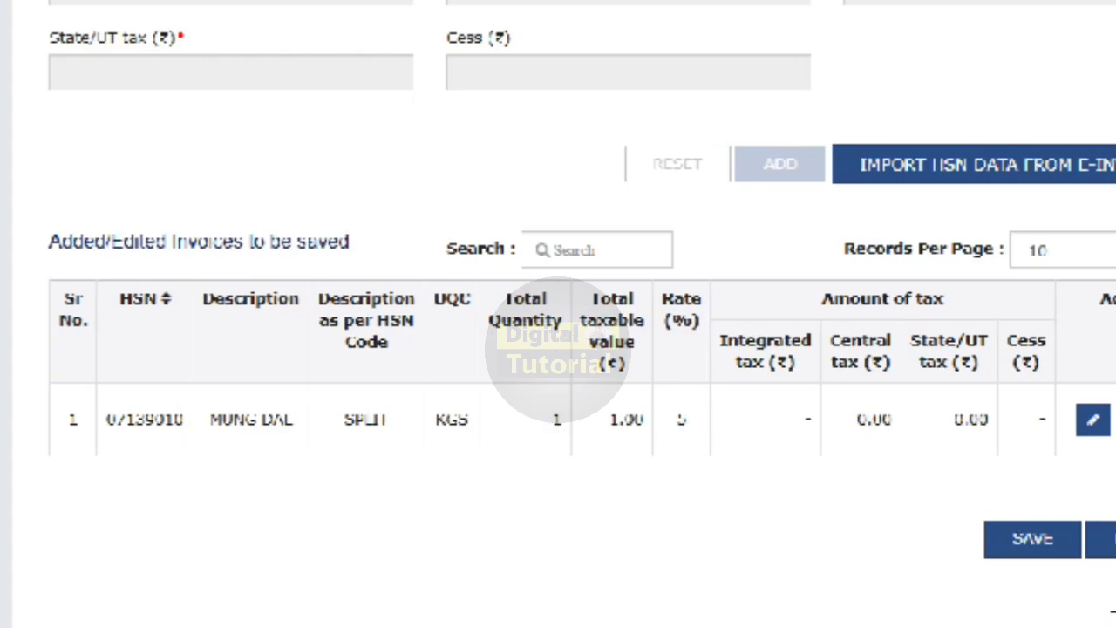
left_click(1032, 553)
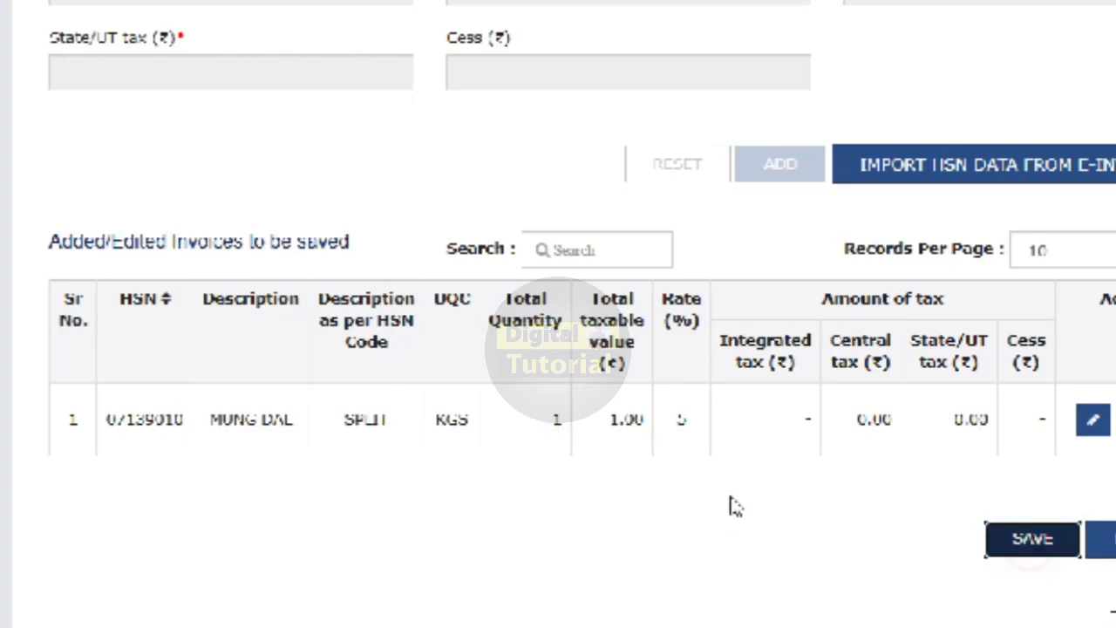
scroll(718, 500, "down", 7)
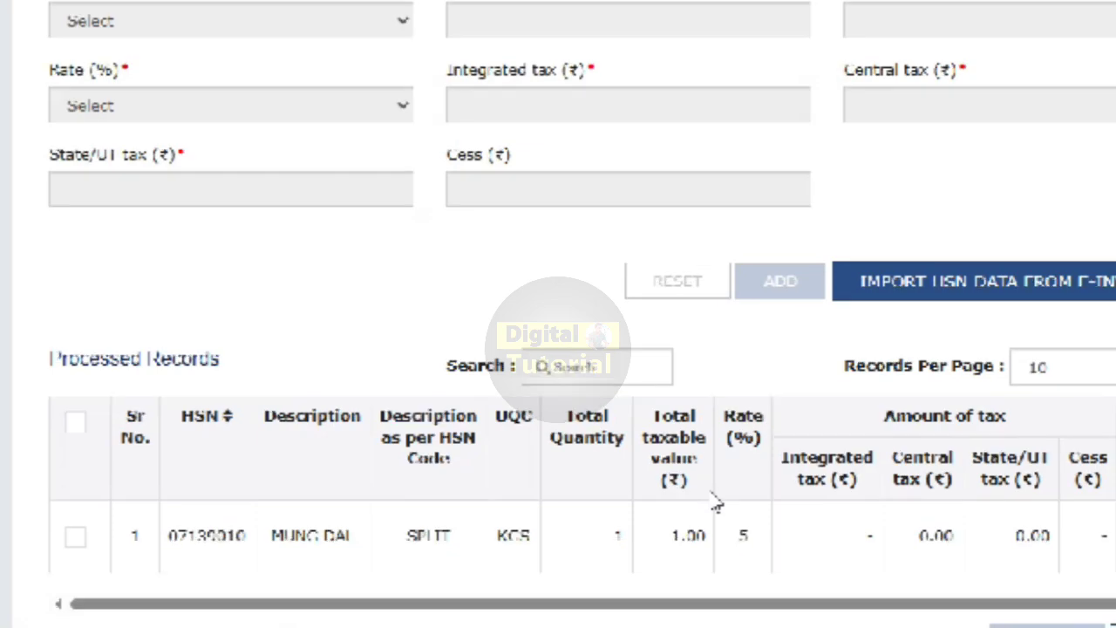
scroll(717, 502, "down", 2)
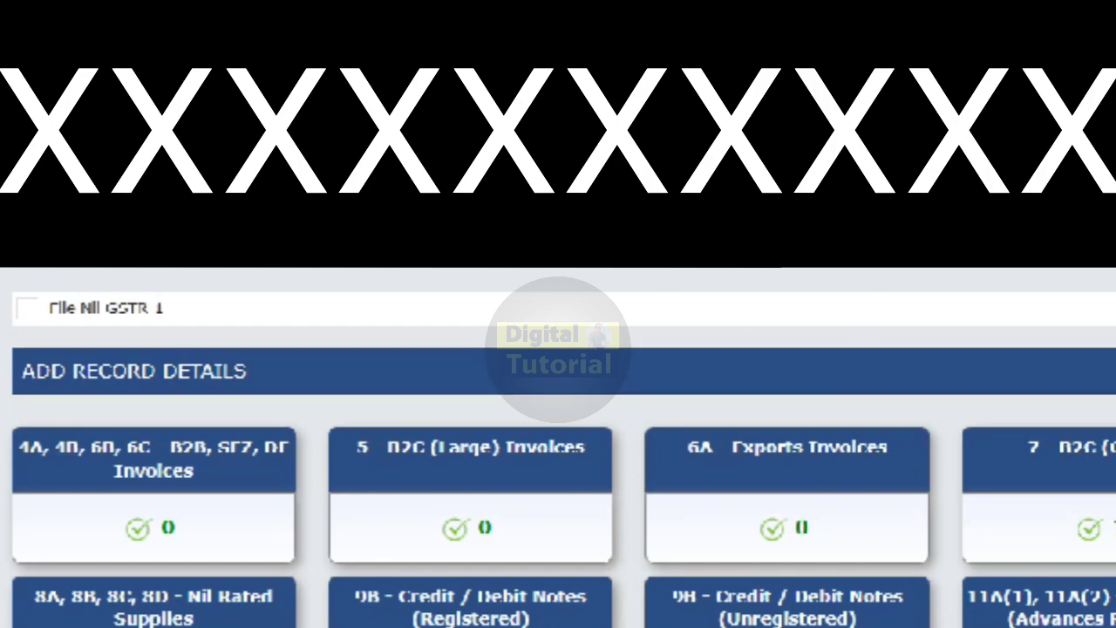
Step: Check the table 12 tile in the GSTR-1 record details and return to the File Returns page
scroll(869, 342, "down", 3)
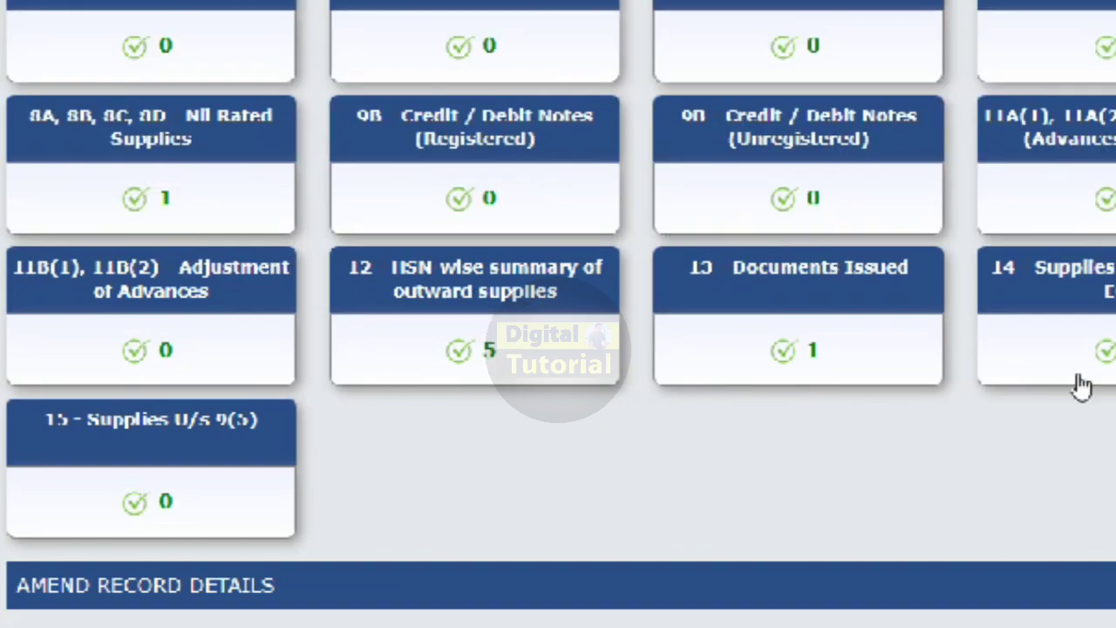
scroll(1082, 367, "down", 5)
left_click(1111, 477)
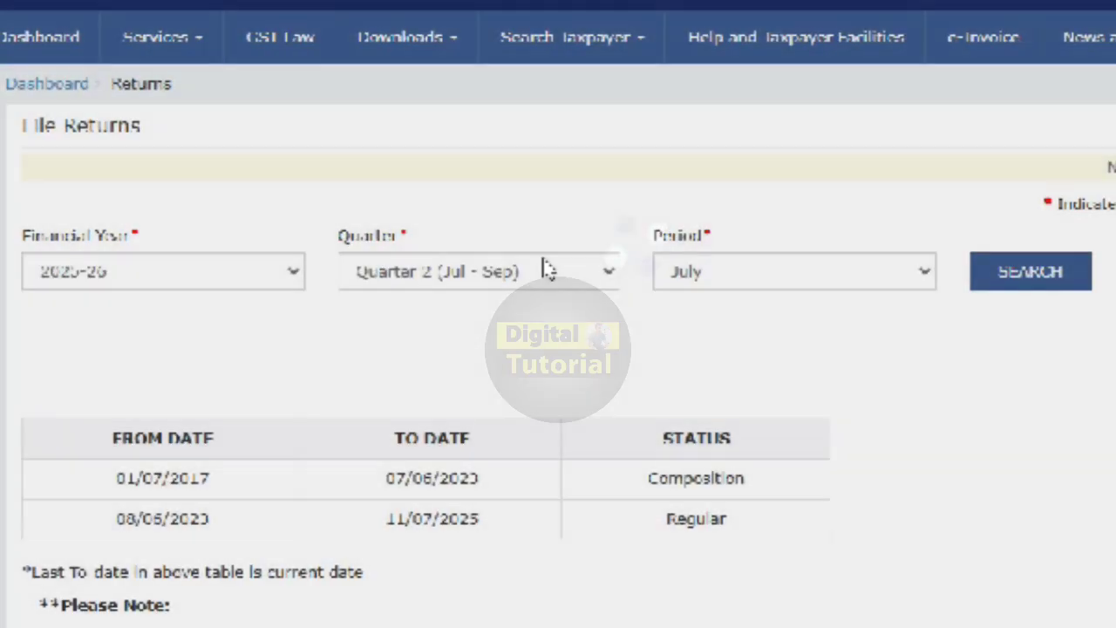
Step: Reopen the GSTR-1 for Quarter 1 (Apr - Jun) and agree to proceed despite the Table 12 B2B mismatch
left_click(544, 262)
left_click(453, 306)
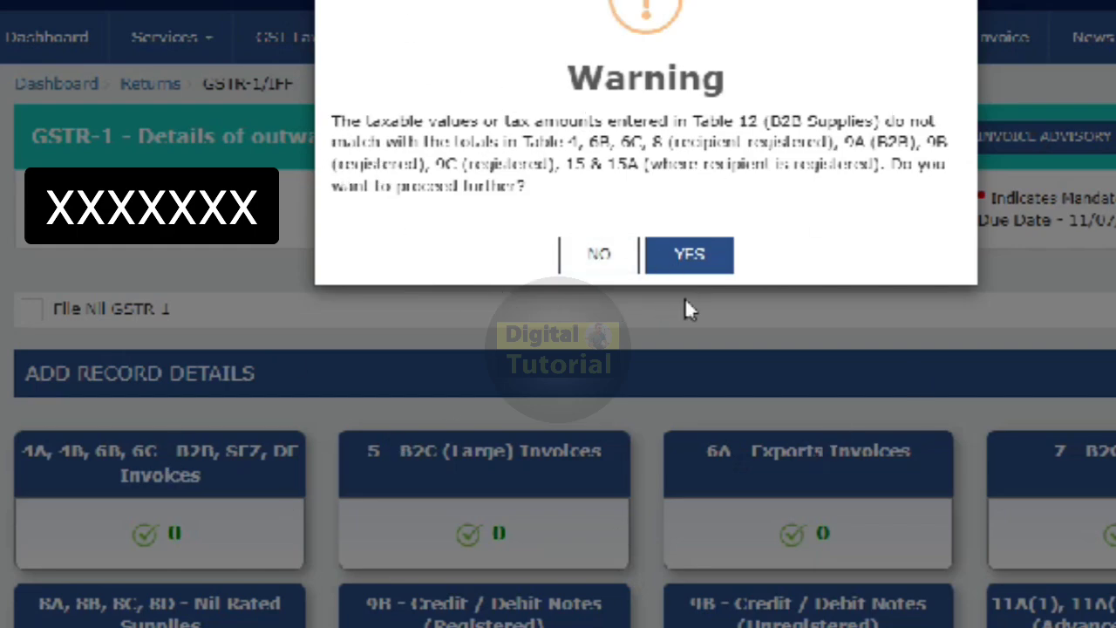
left_click(706, 262)
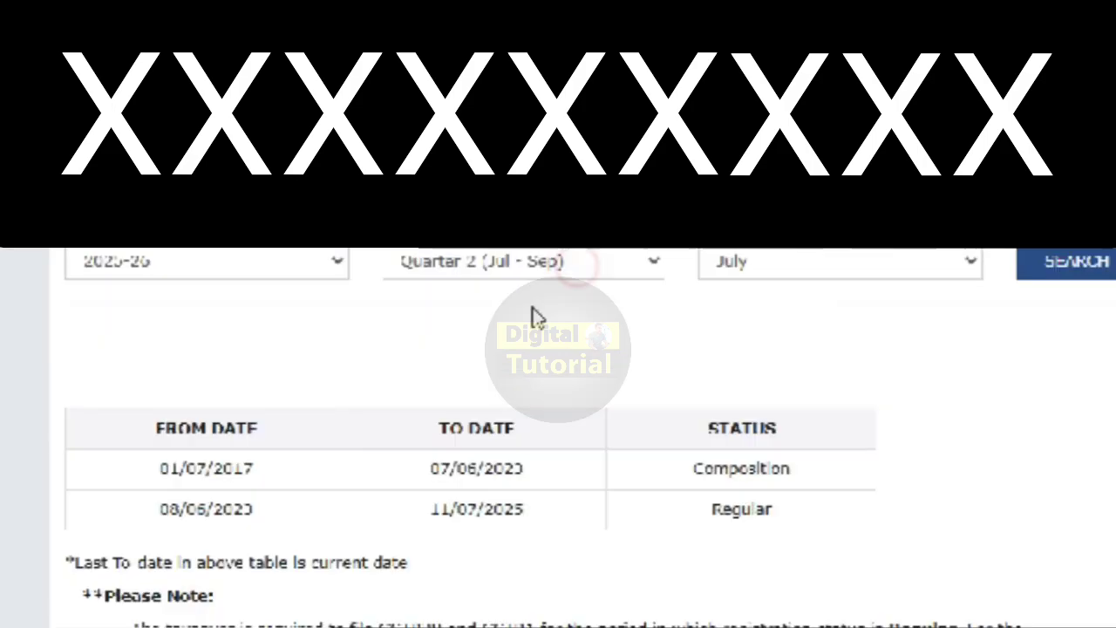
Step: Search the 2025-26 returns for Quarter 1 (Apr - Jun), June, and check the GSTR1 filing status
left_click(523, 261)
left_click(523, 291)
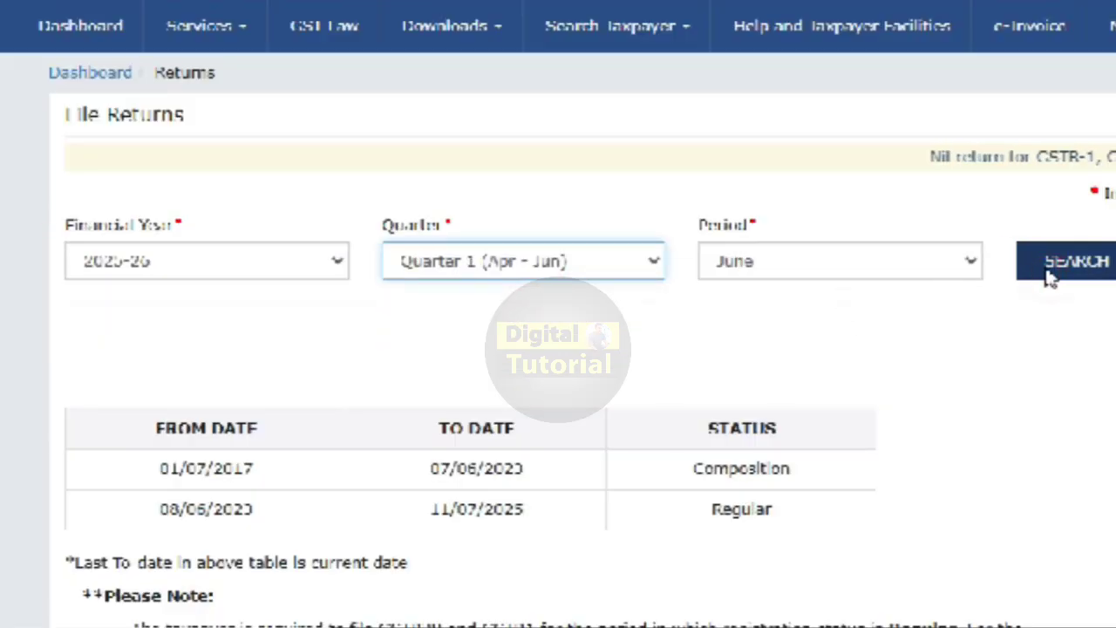
left_click(1066, 261)
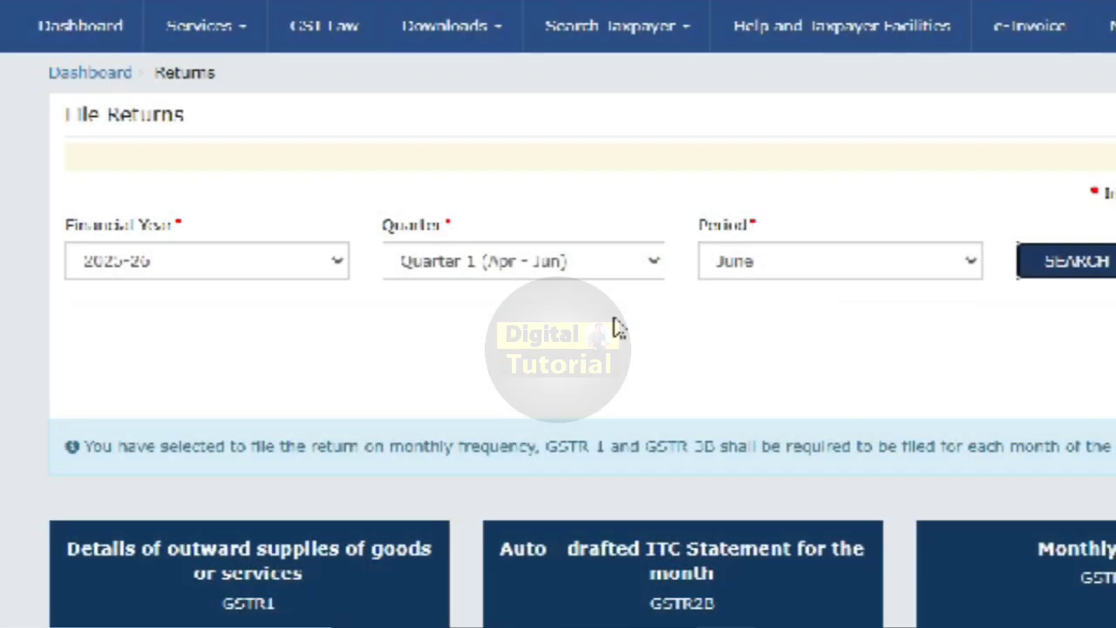
scroll(612, 326, "down", 7)
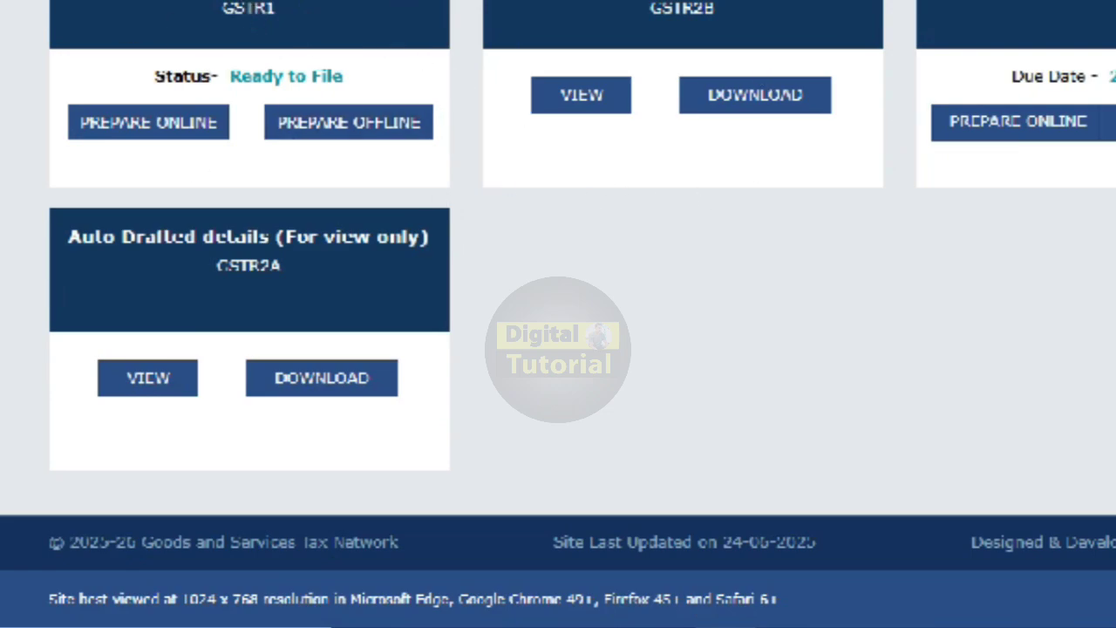
scroll(558, 349, "up", 4)
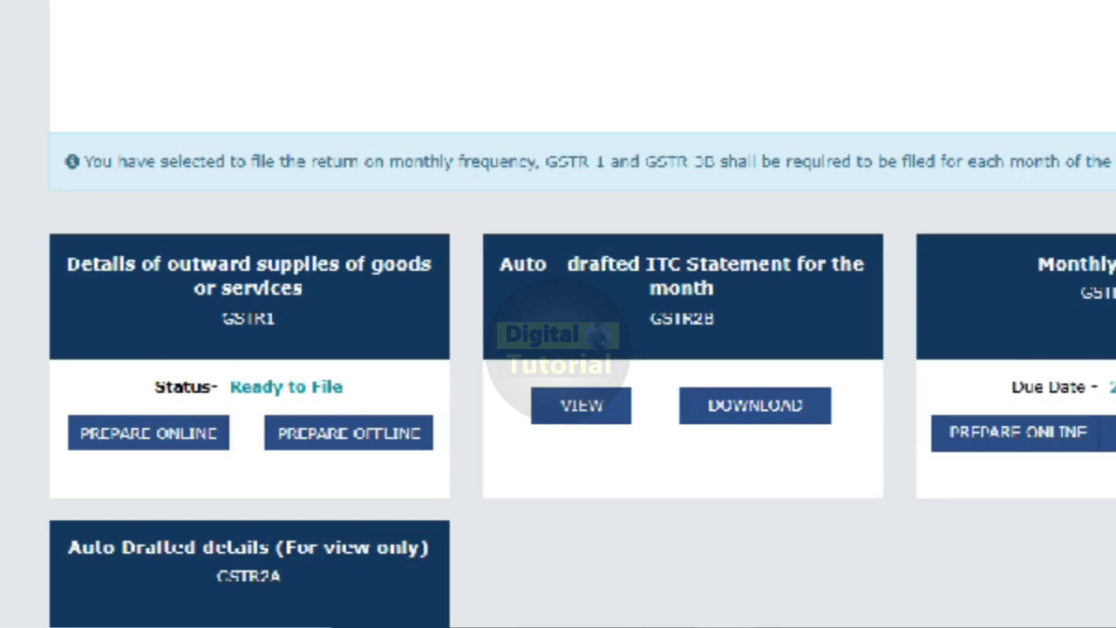
scroll(292, 257, "down", 1)
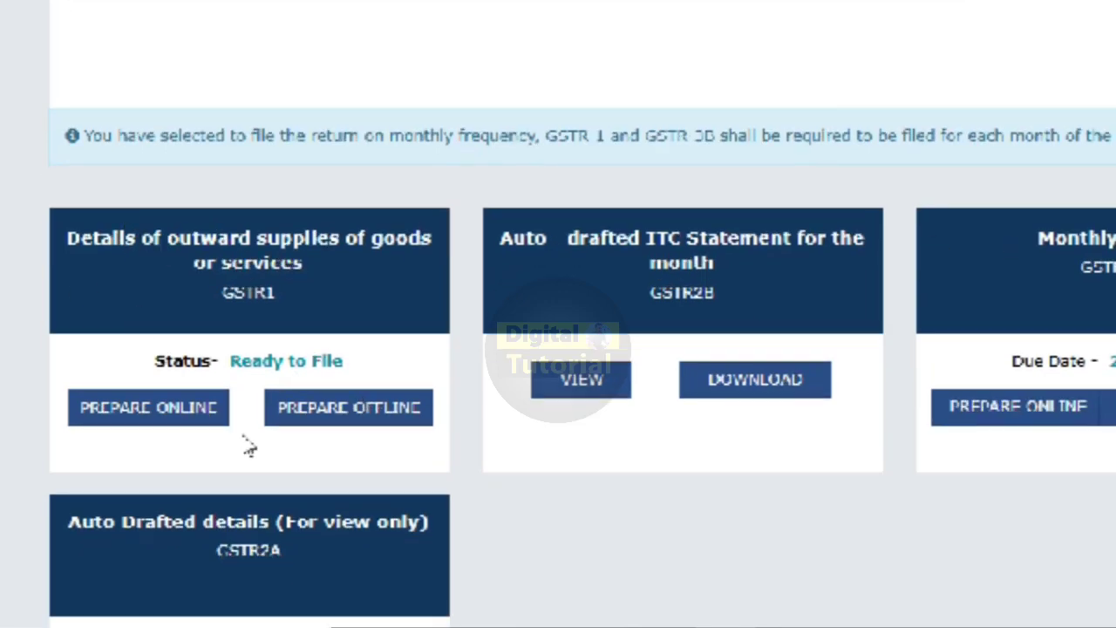